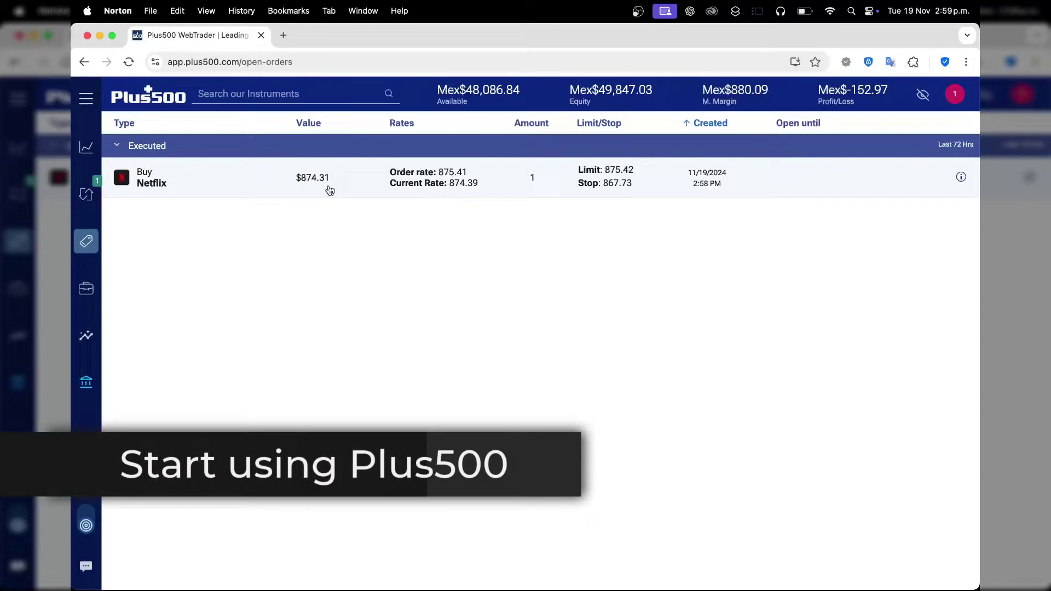
Switch from the Orders list to Open Positions to view the 1-share Netflix buy
mouse_move(90, 172)
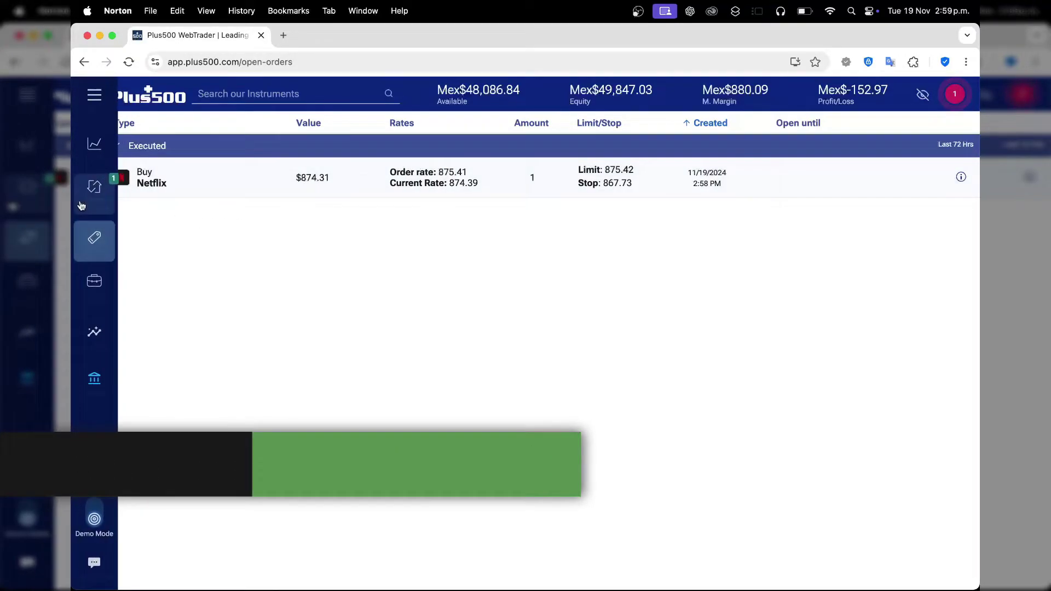
click(99, 194)
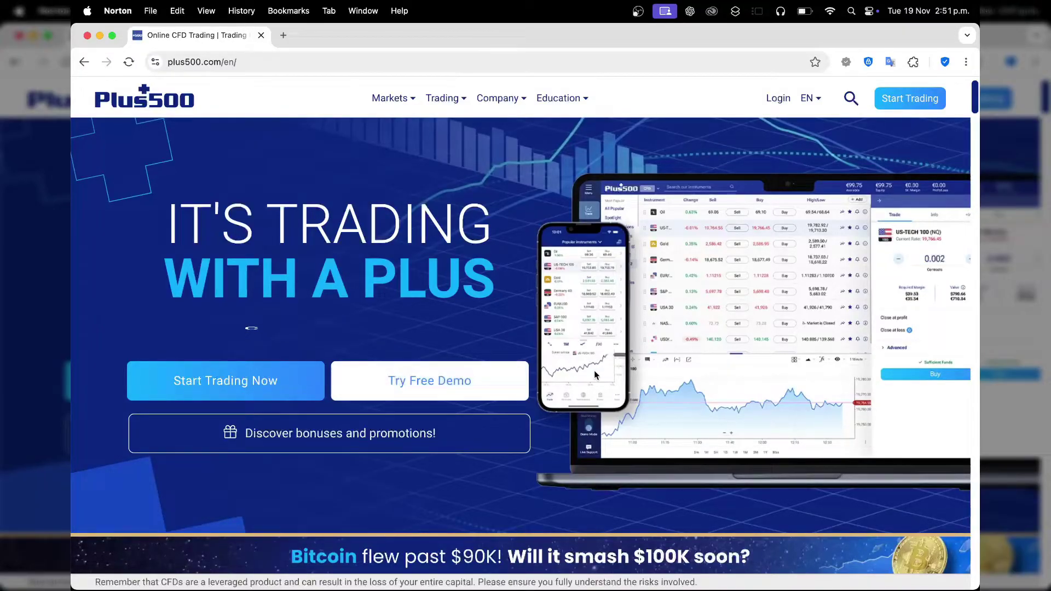
Scroll down through the plus500.com homepage, then scroll back up toward the top
scroll(556, 349, down, 2)
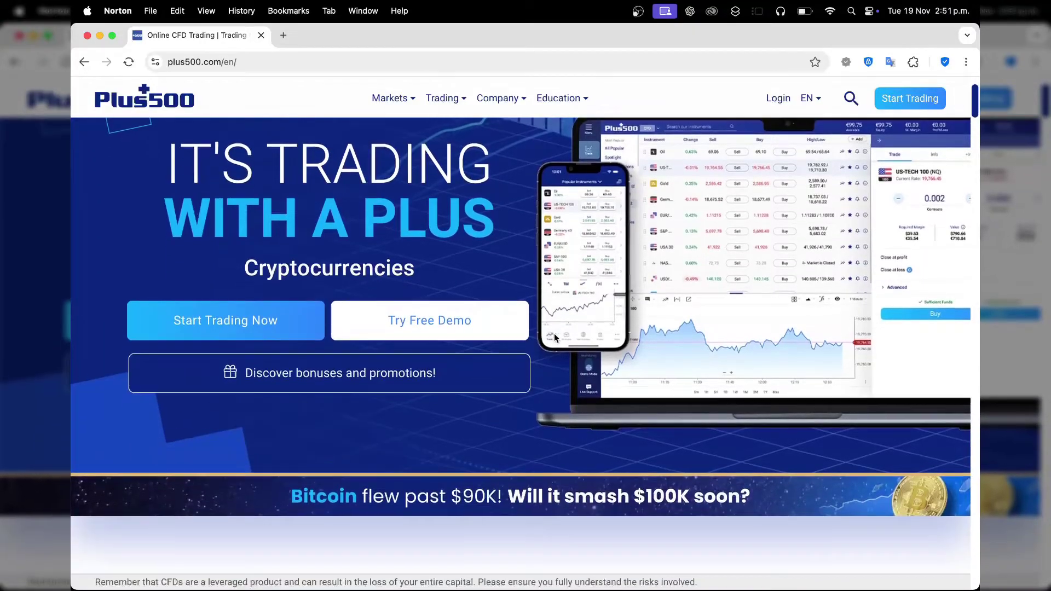
scroll(554, 336, down, 5)
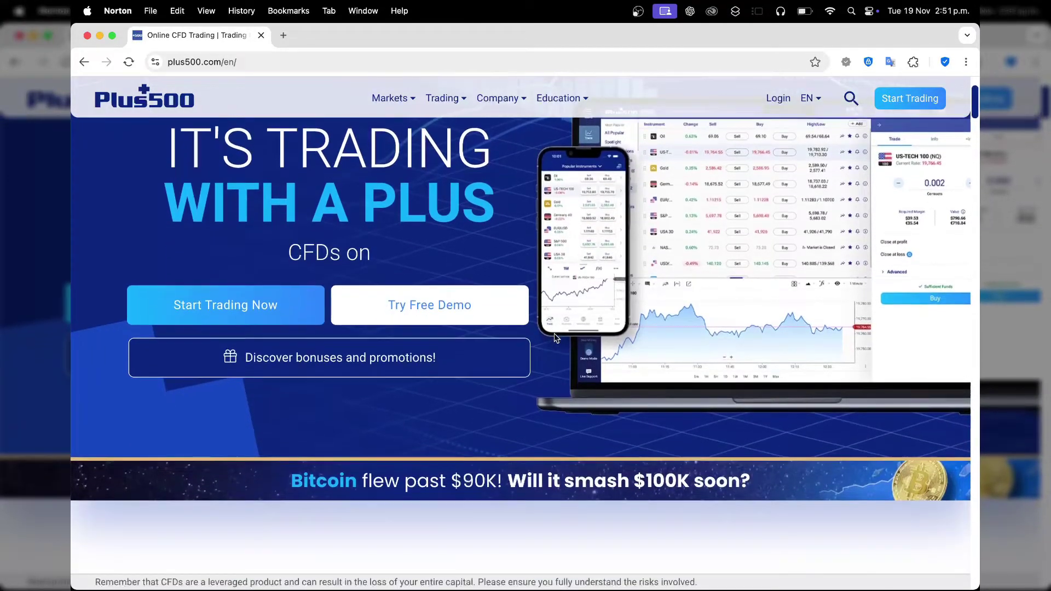
scroll(554, 334, down, 10)
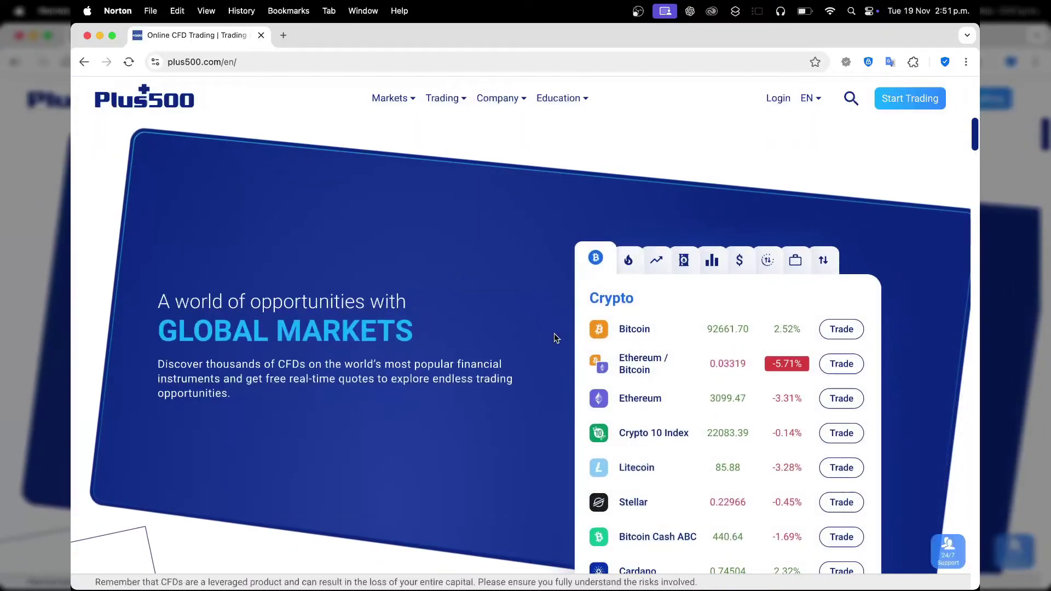
scroll(554, 338, down, 7)
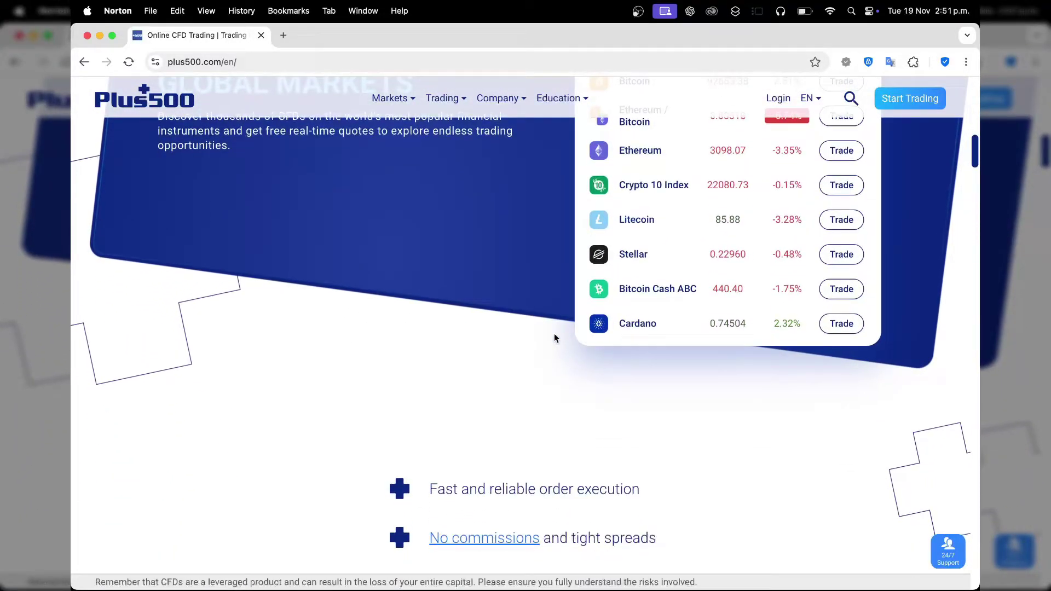
scroll(554, 335, down, 10)
scroll(554, 338, down, 1)
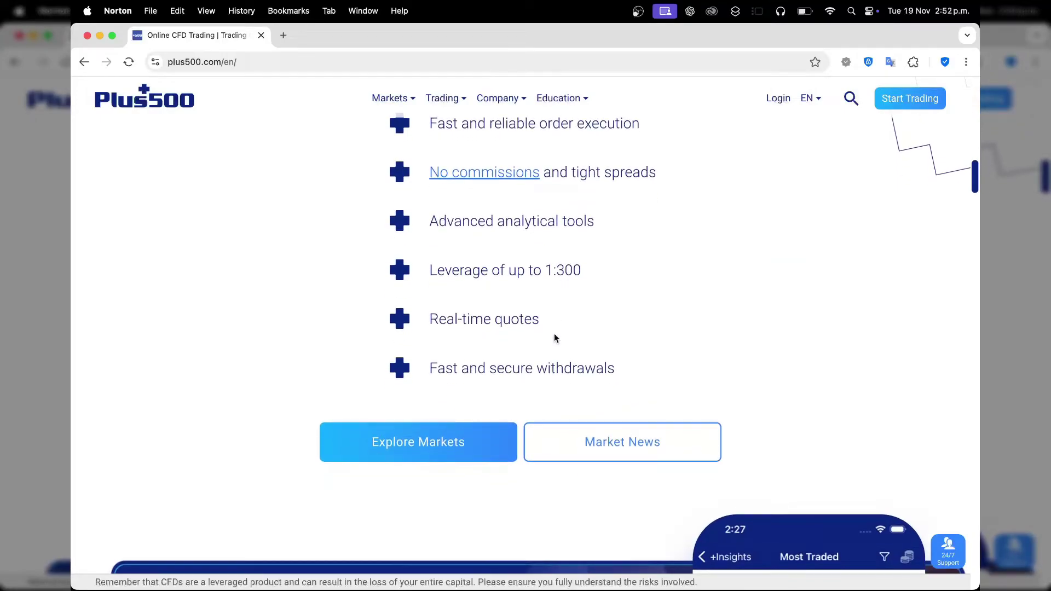
scroll(554, 338, down, 10)
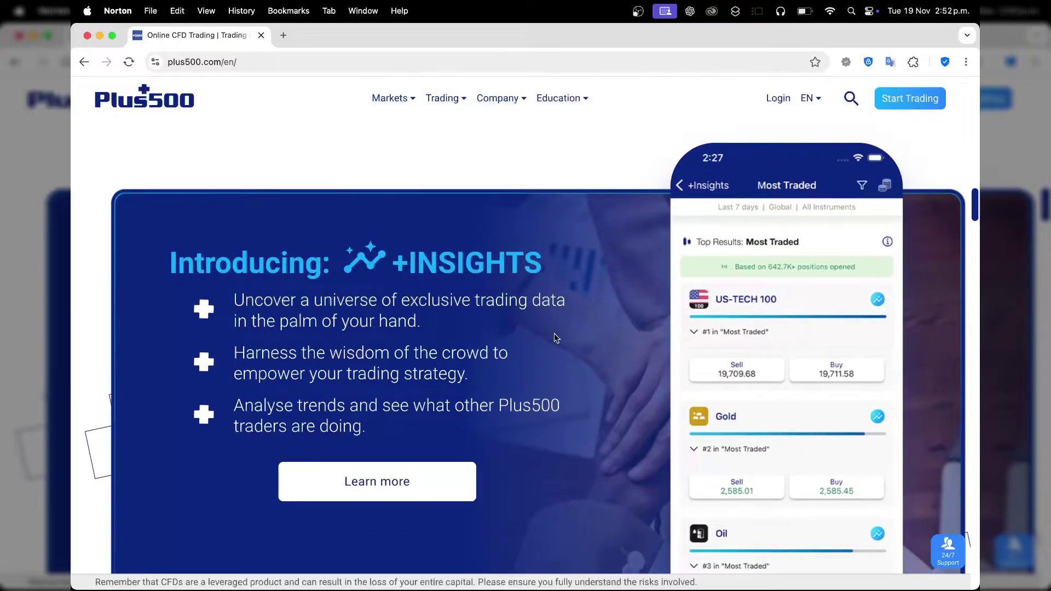
scroll(554, 336, down, 10)
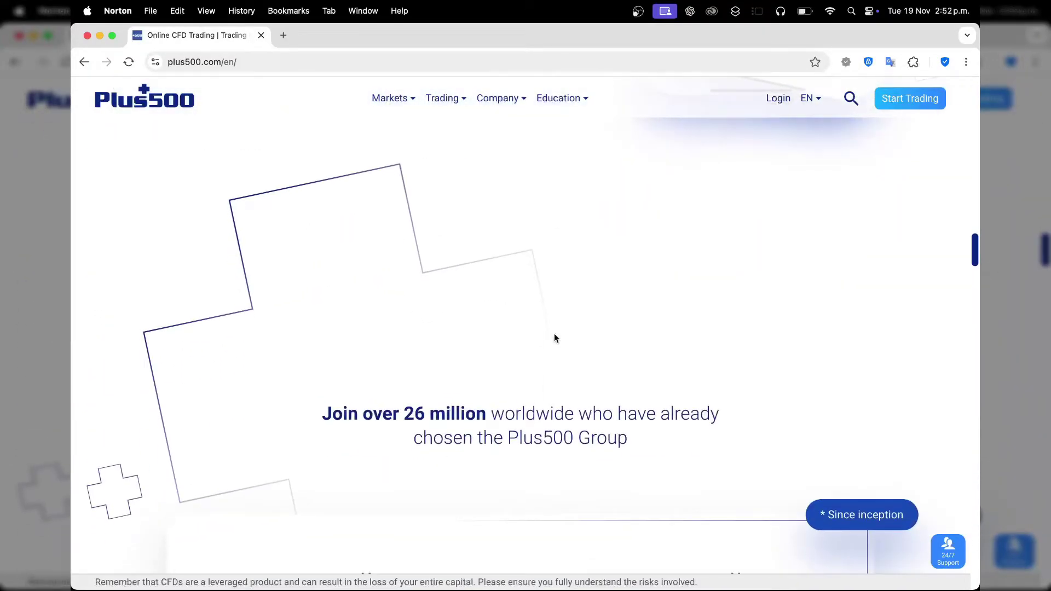
scroll(554, 338, down, 10)
scroll(554, 337, down, 10)
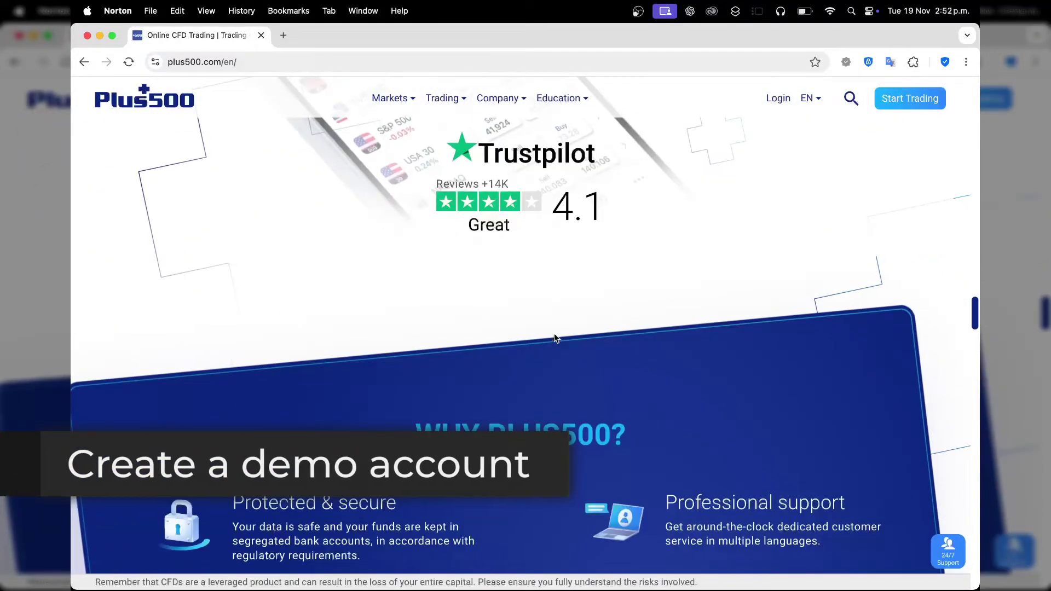
scroll(554, 337, up, 10)
scroll(554, 338, up, 15)
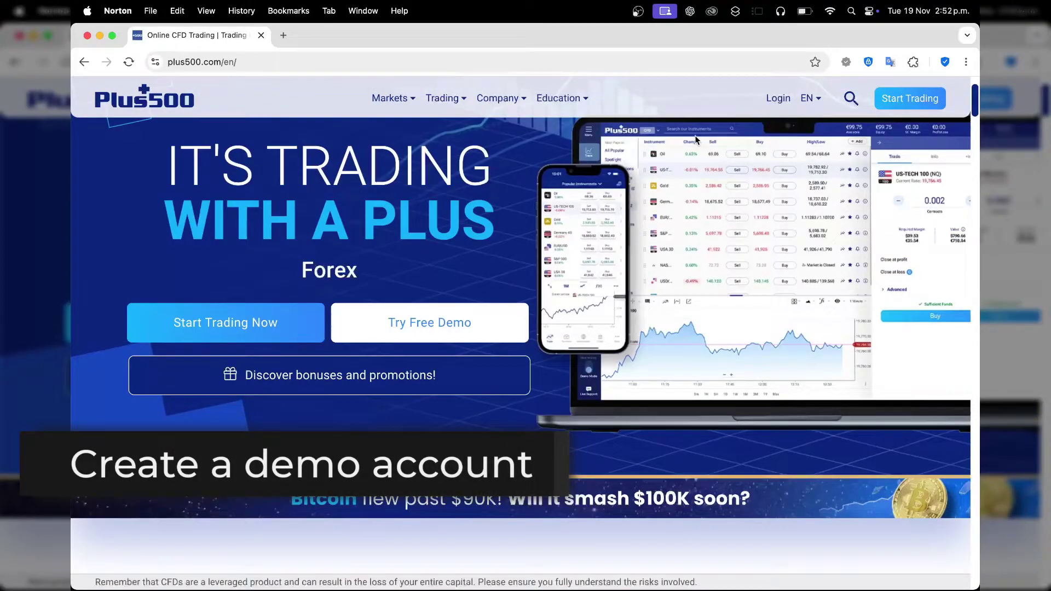
Launch the trading platform from the homepage and choose Demo Mode
click(899, 103)
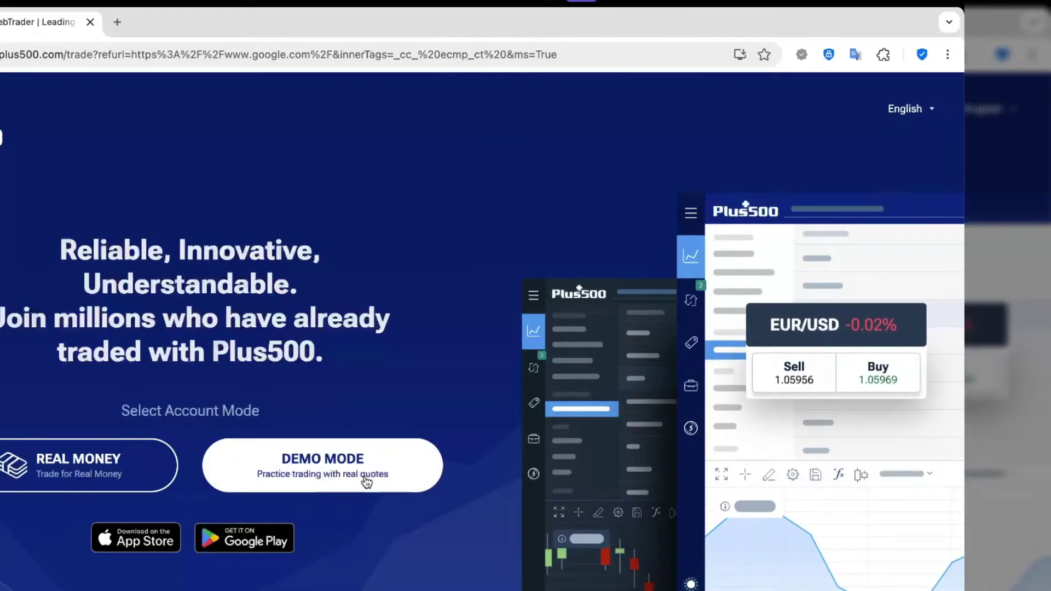
click(336, 467)
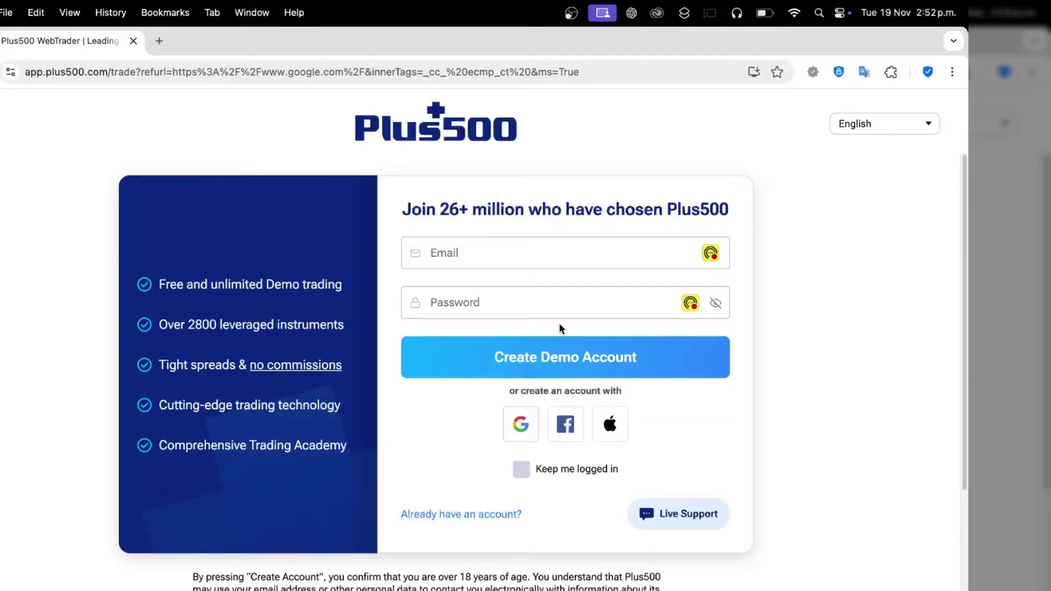
Create the demo account, then allow and close the notifications prompt
click(539, 357)
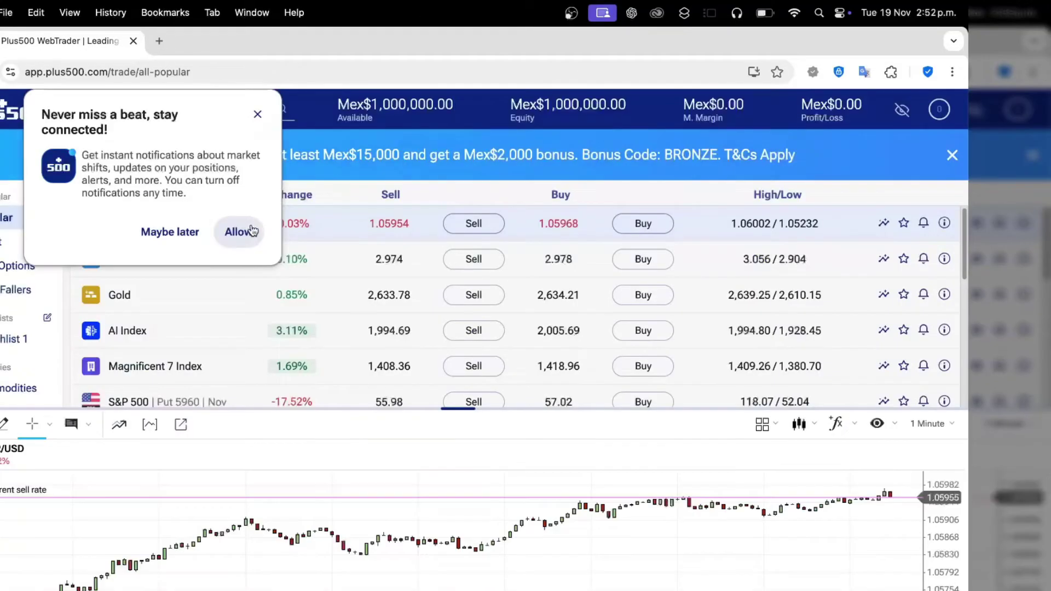
click(253, 231)
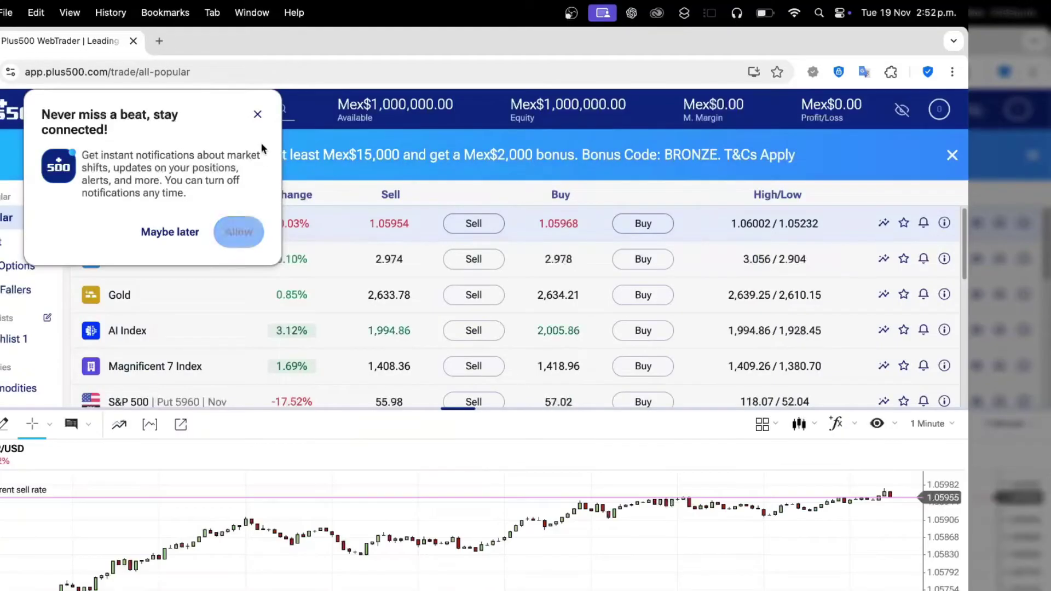
click(258, 115)
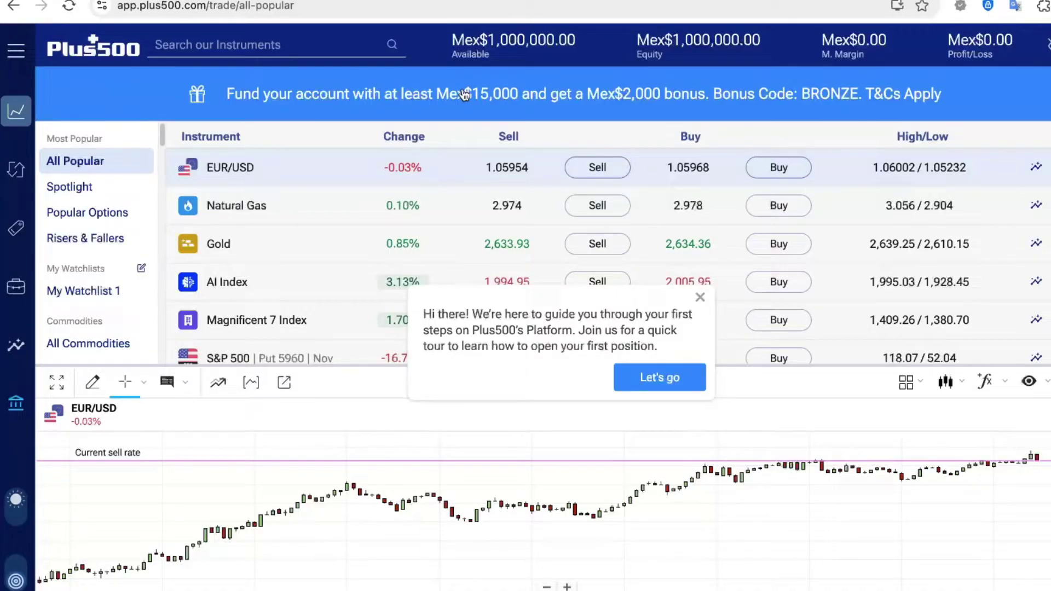
mouse_move(25, 120)
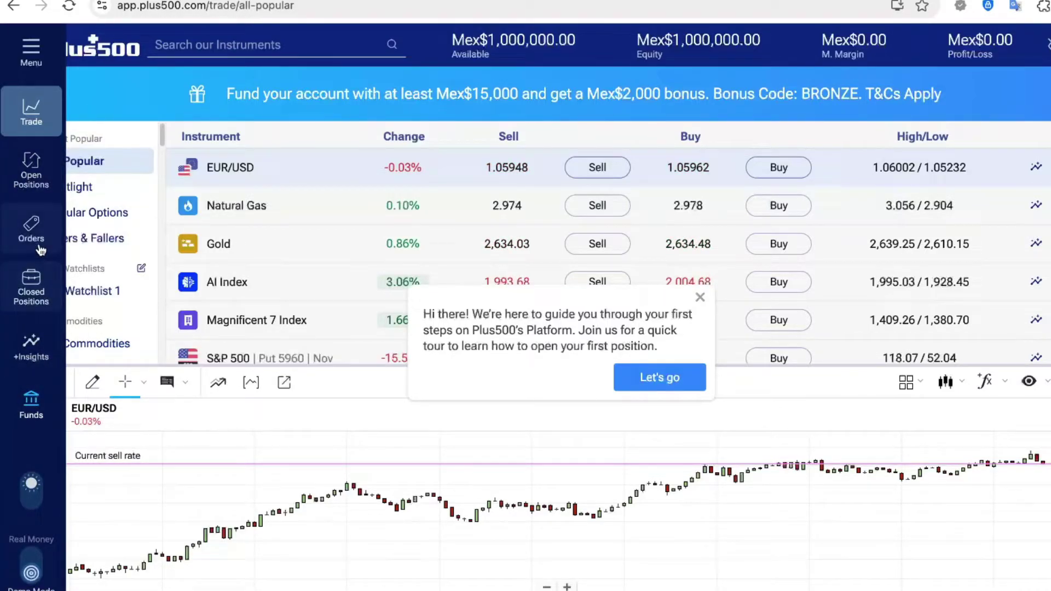
View the empty open positions list, close the guided-tour invitation, and highlight the available balance
click(33, 167)
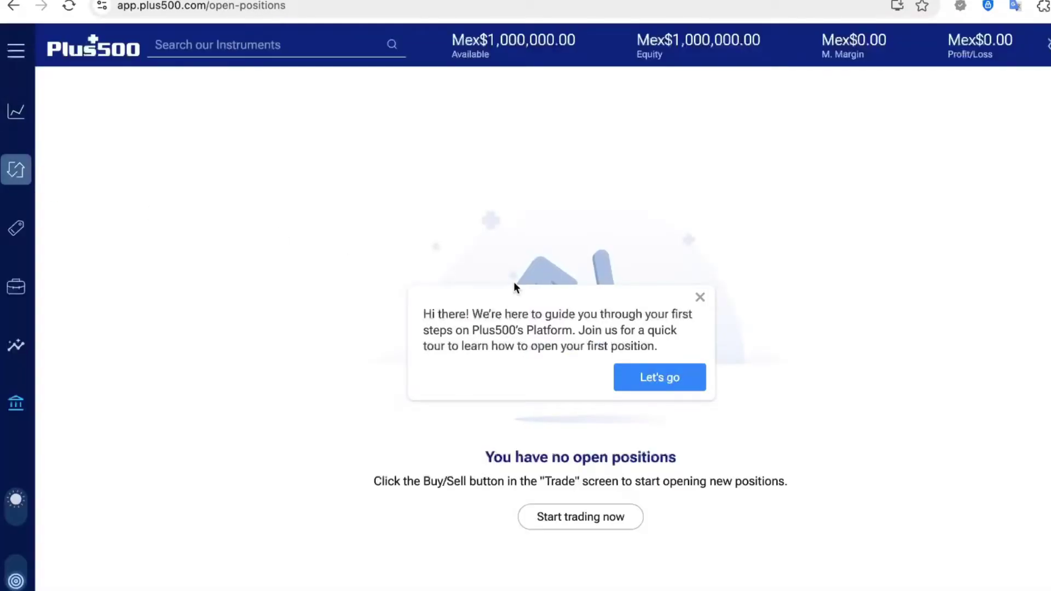
click(700, 298)
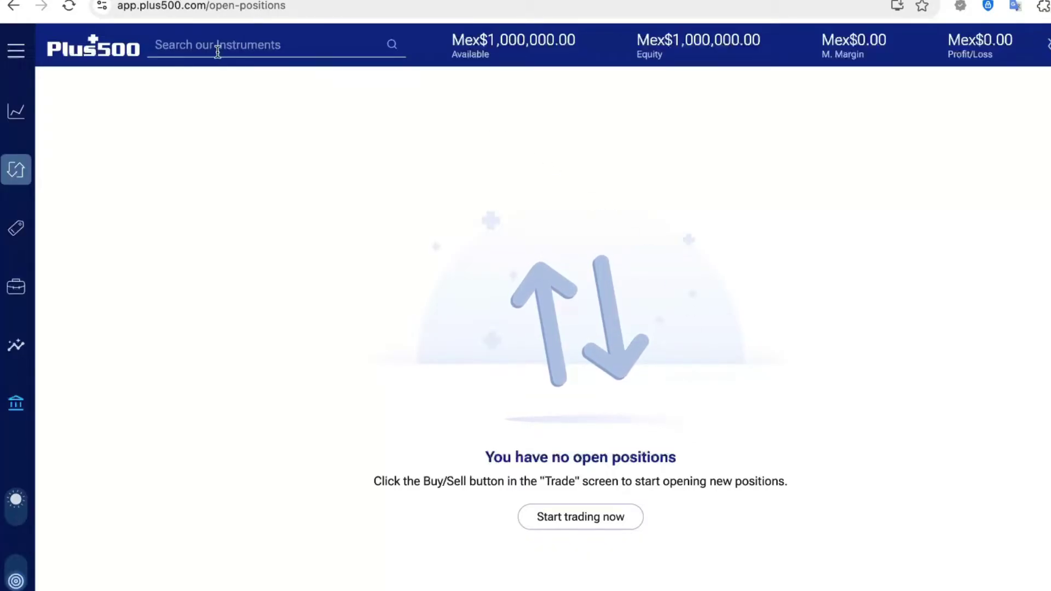
drag(496, 40, 613, 49)
click(635, 46)
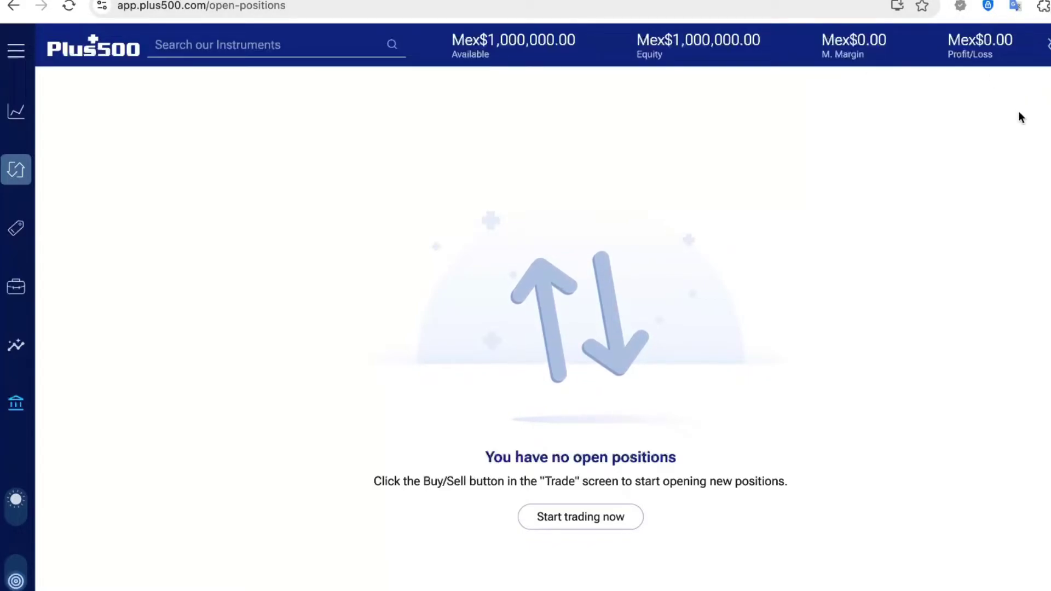
Use Funds > Set Demo Funds to reset the demo balance to 50000 and confirm
click(57, 401)
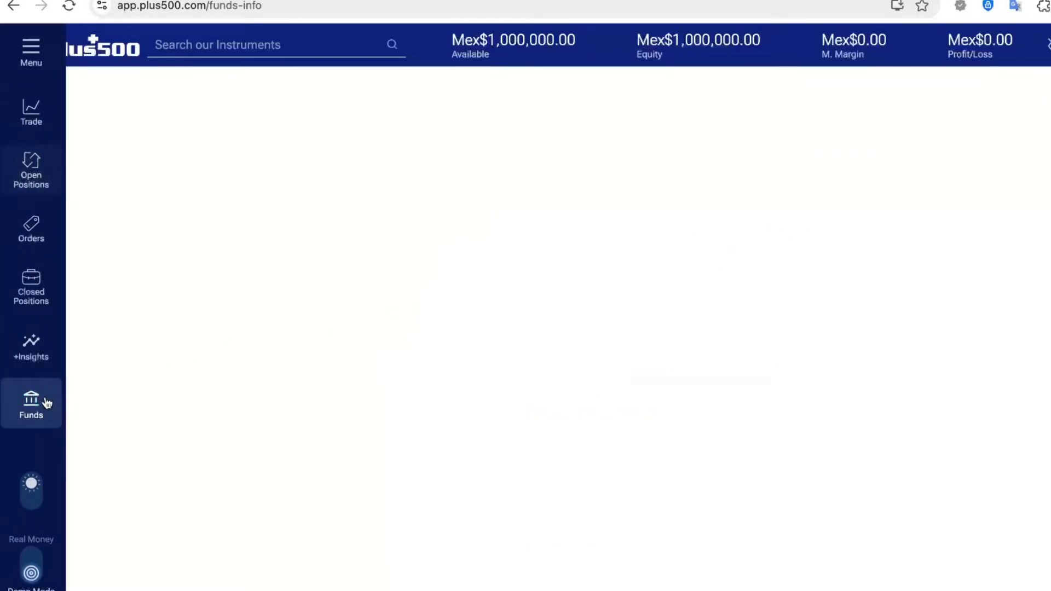
mouse_move(29, 412)
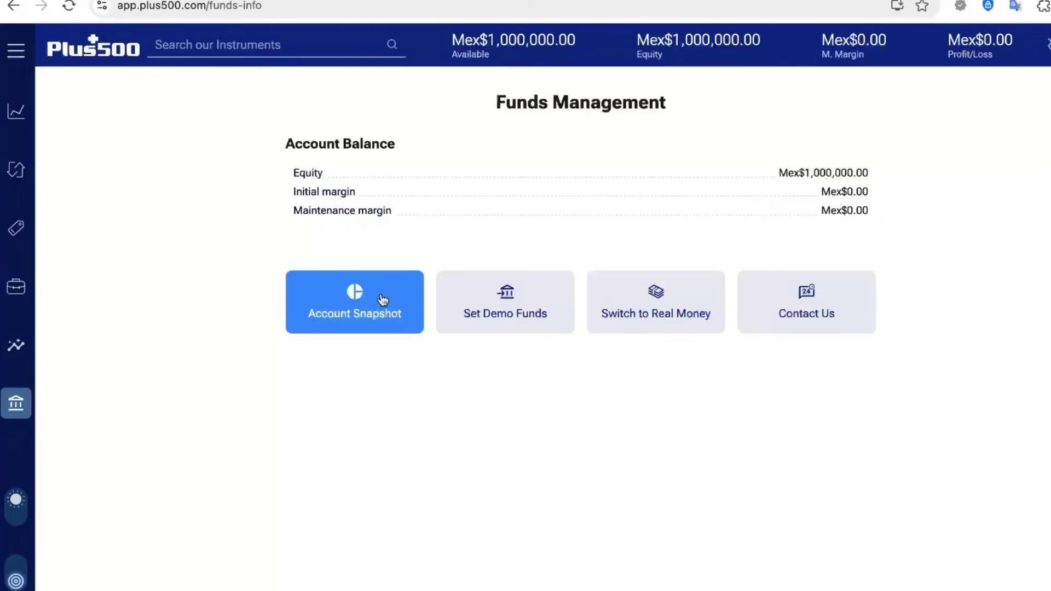
click(512, 313)
click(465, 265)
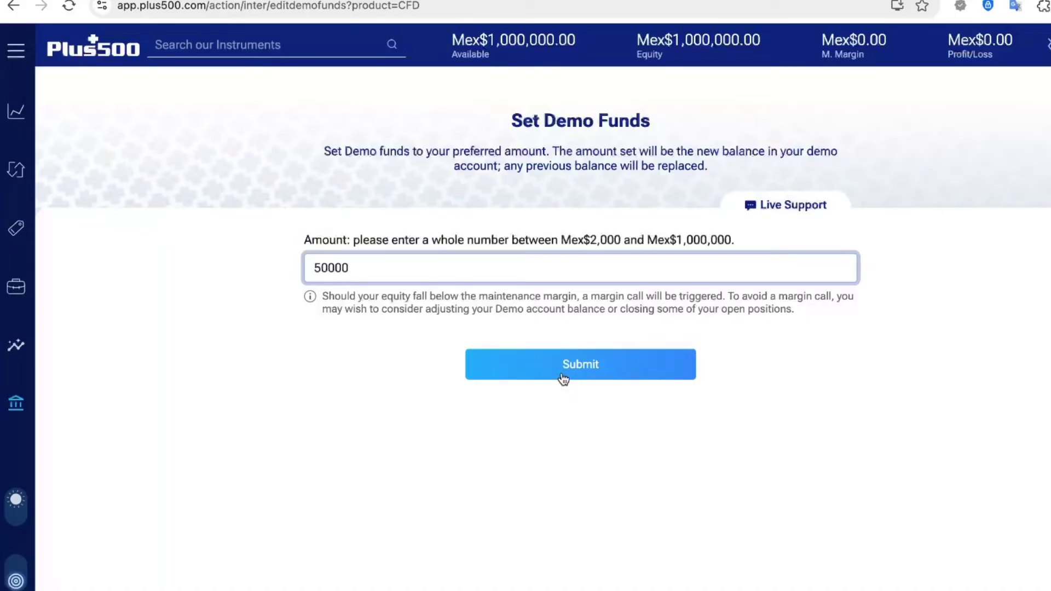
click(587, 378)
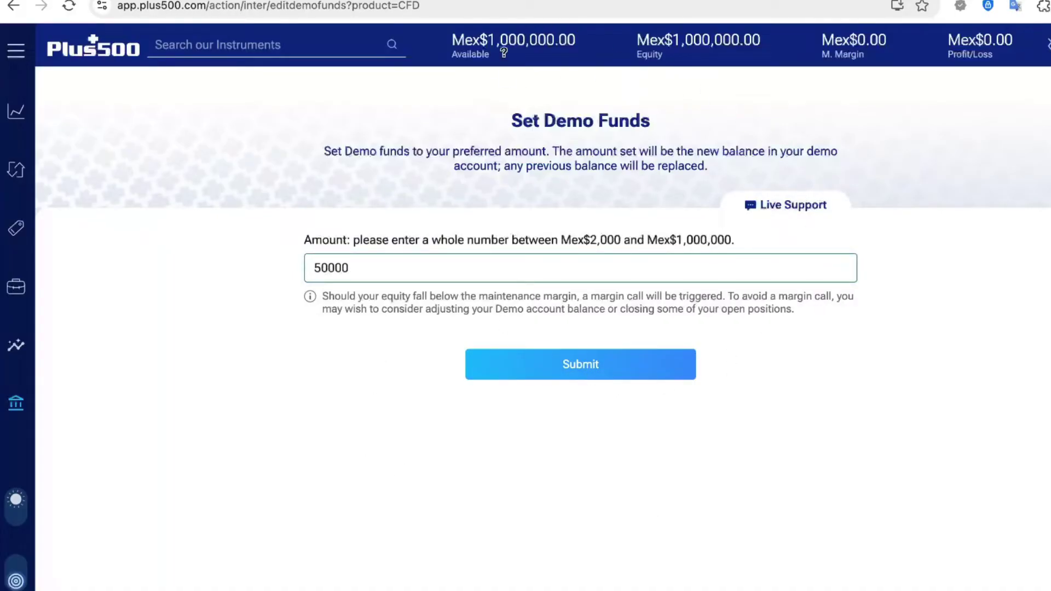
click(596, 367)
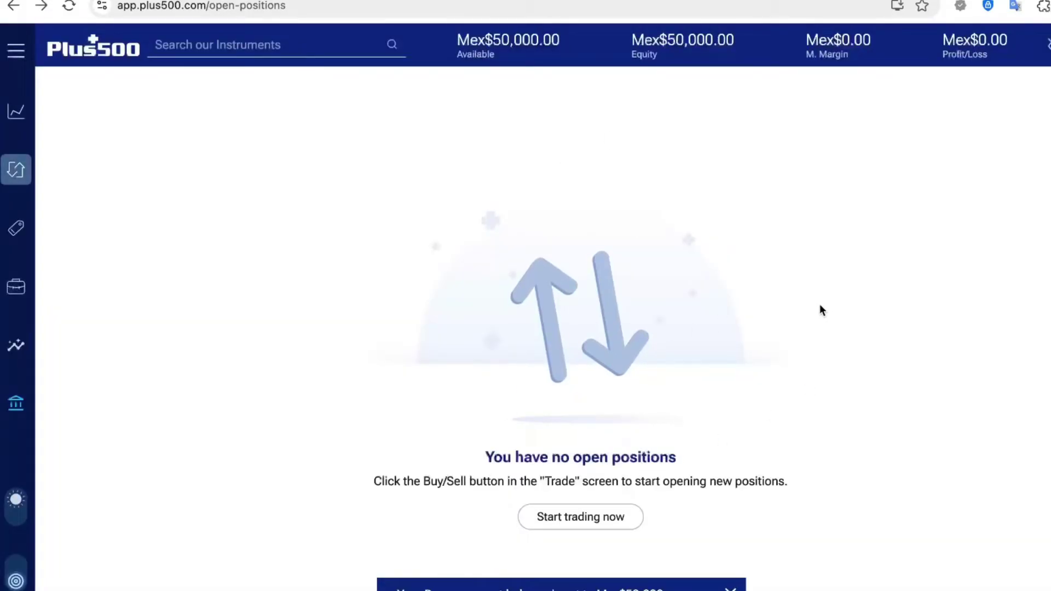
Return to the instruments list and select Netflix to show its chart and December options
click(27, 110)
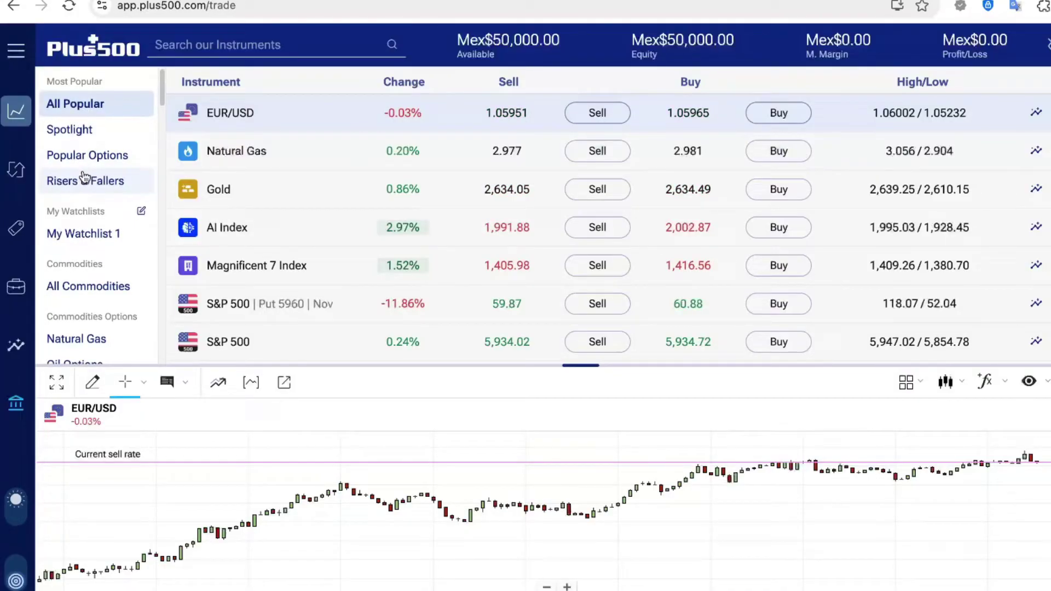
scroll(82, 177, down, 1)
scroll(85, 172, down, 10)
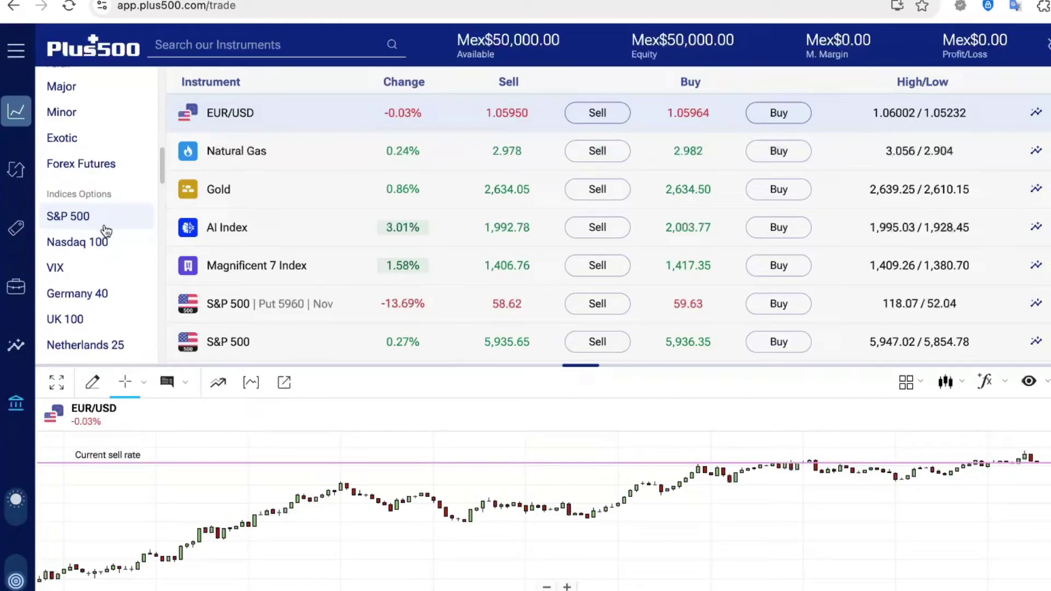
scroll(105, 230, down, 5)
scroll(106, 231, down, 3)
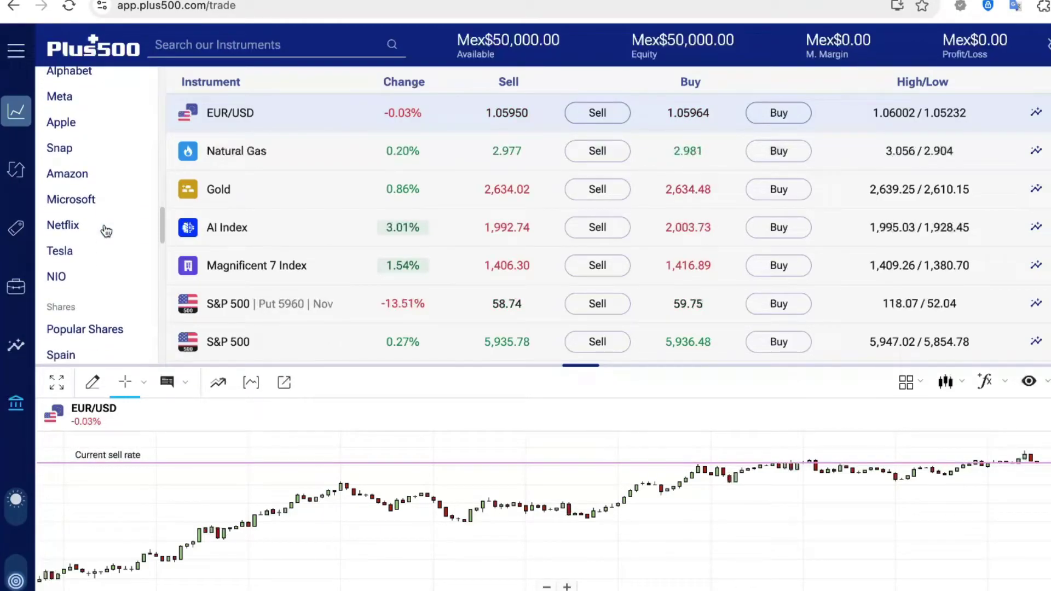
click(95, 223)
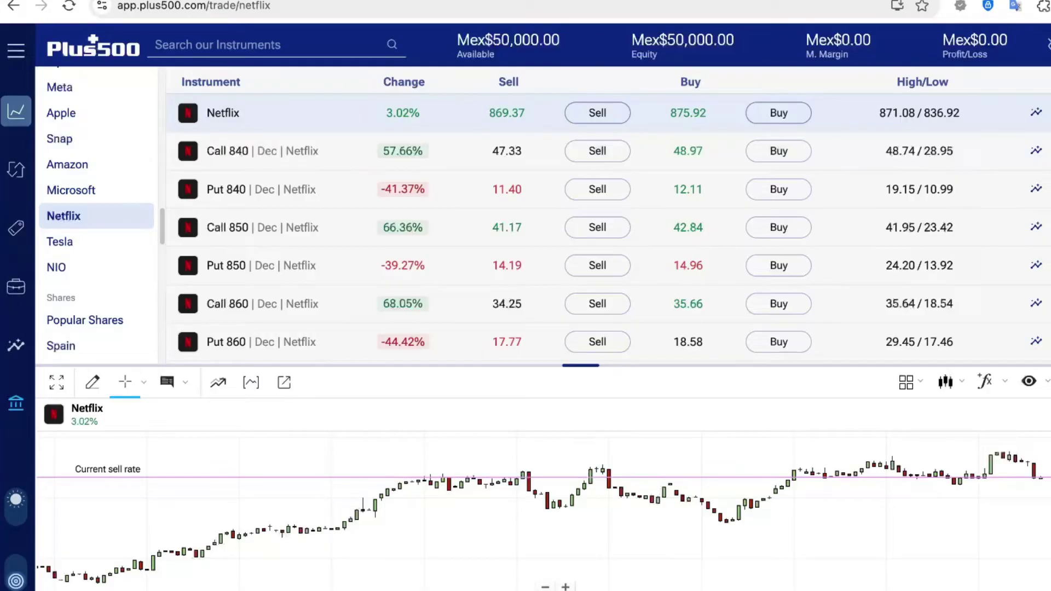
Step the Netflix chart range through 1M and 3M to 1Y
scroll(542, 509, down, 3)
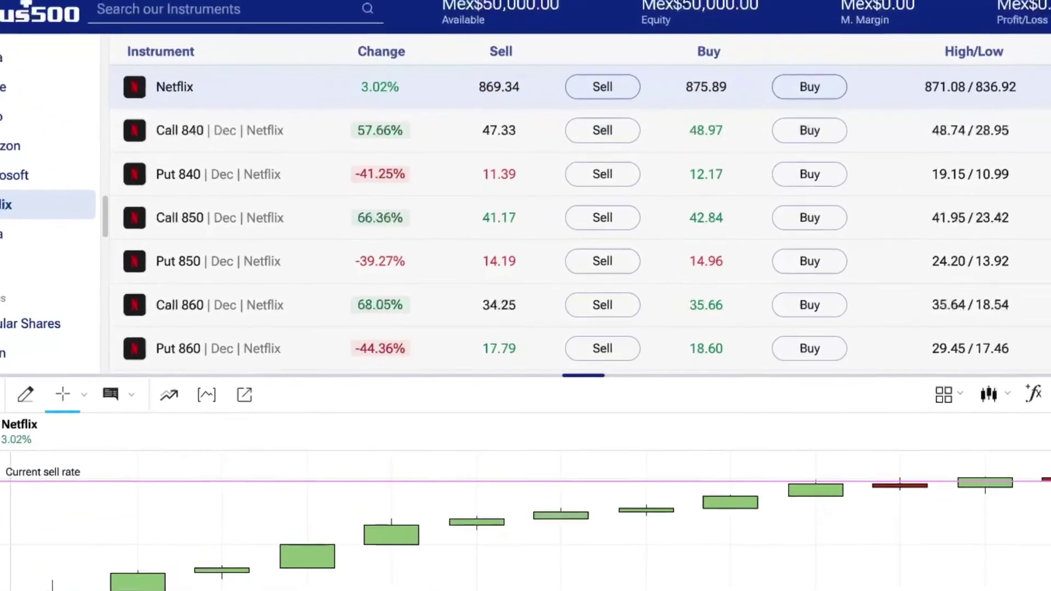
click(476, 573)
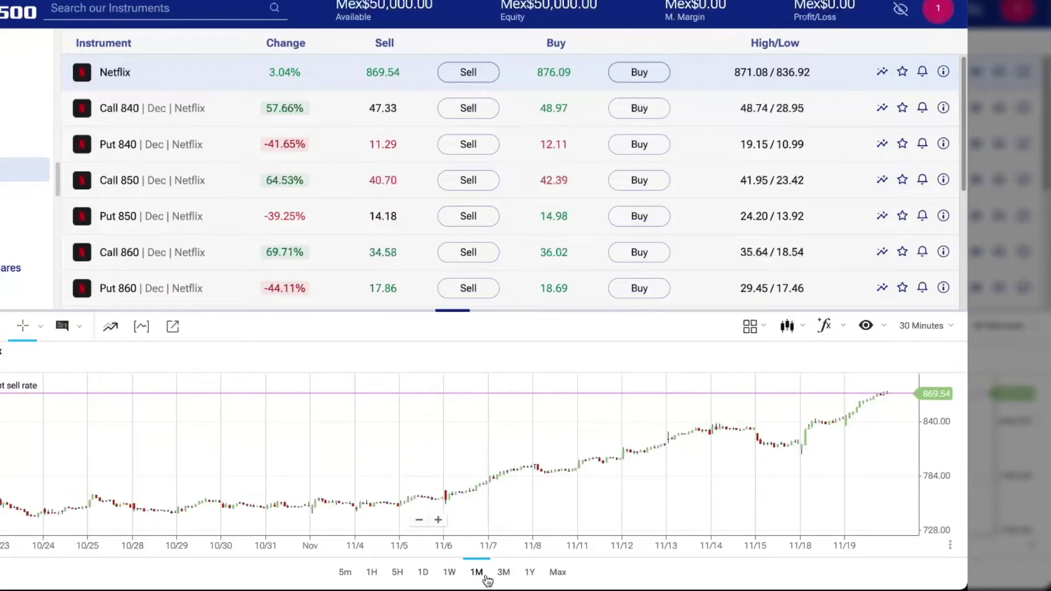
click(503, 573)
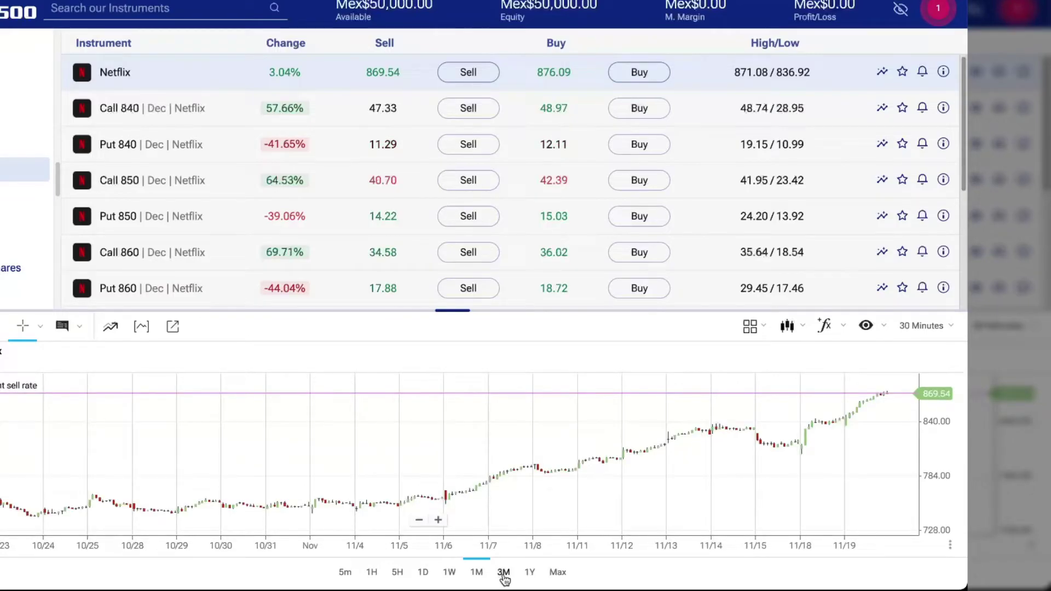
click(530, 573)
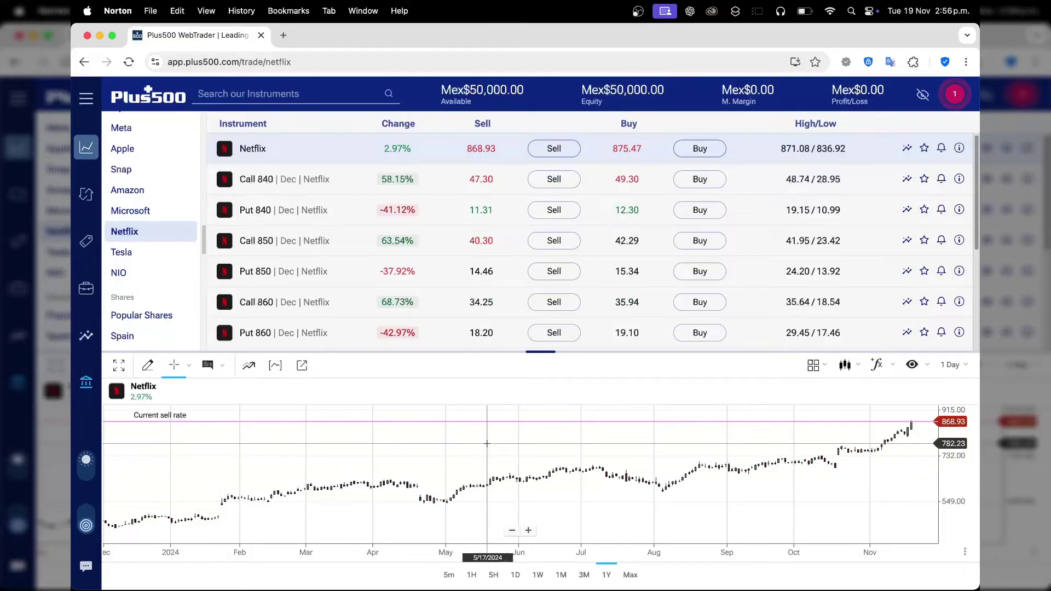
Start a Netflix buy order and adjust the share quantity to 1.0
click(700, 148)
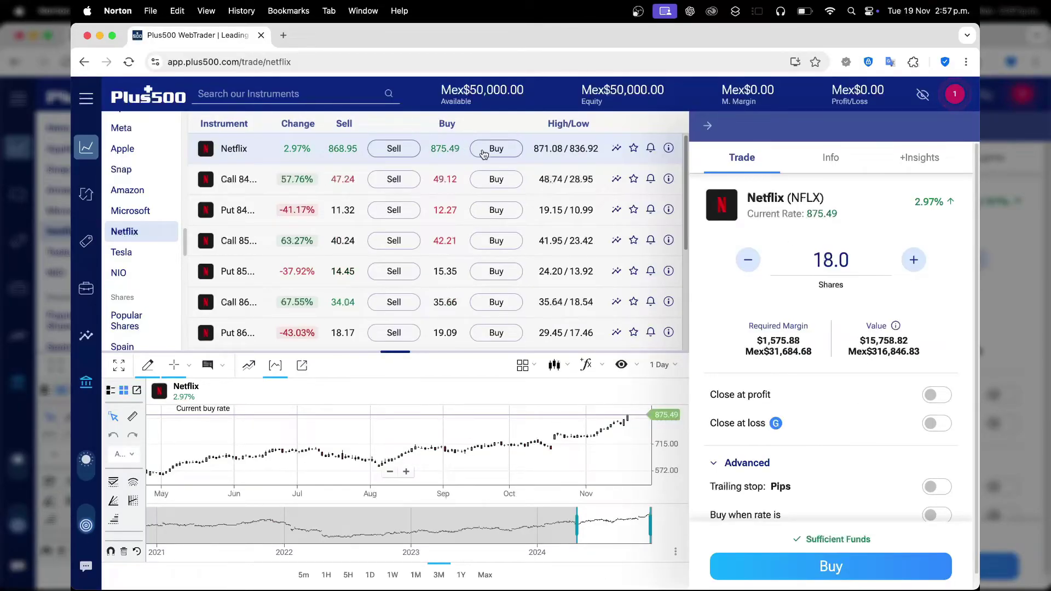
click(917, 261)
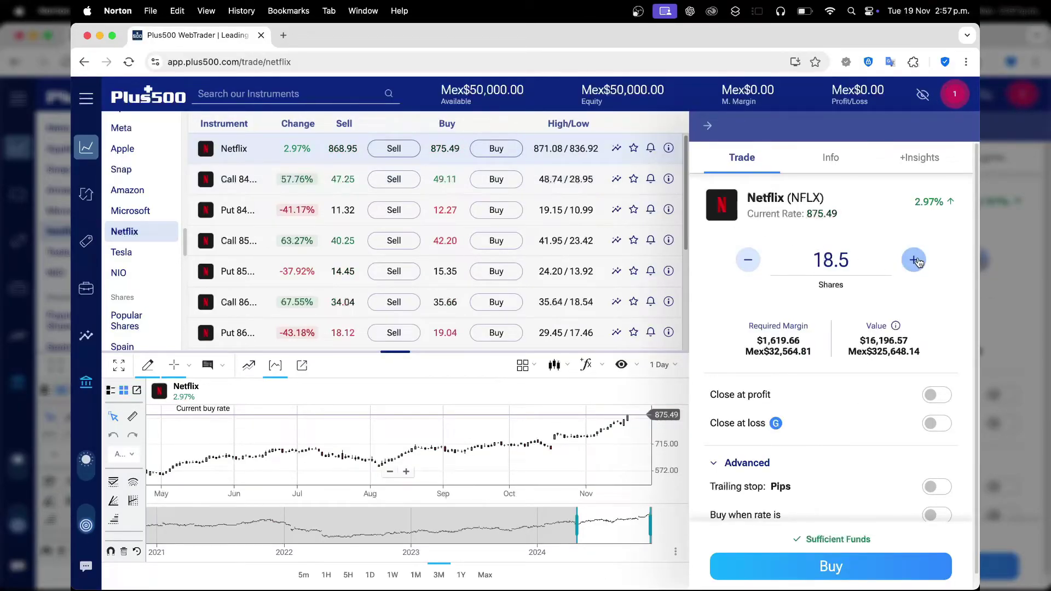
click(917, 262)
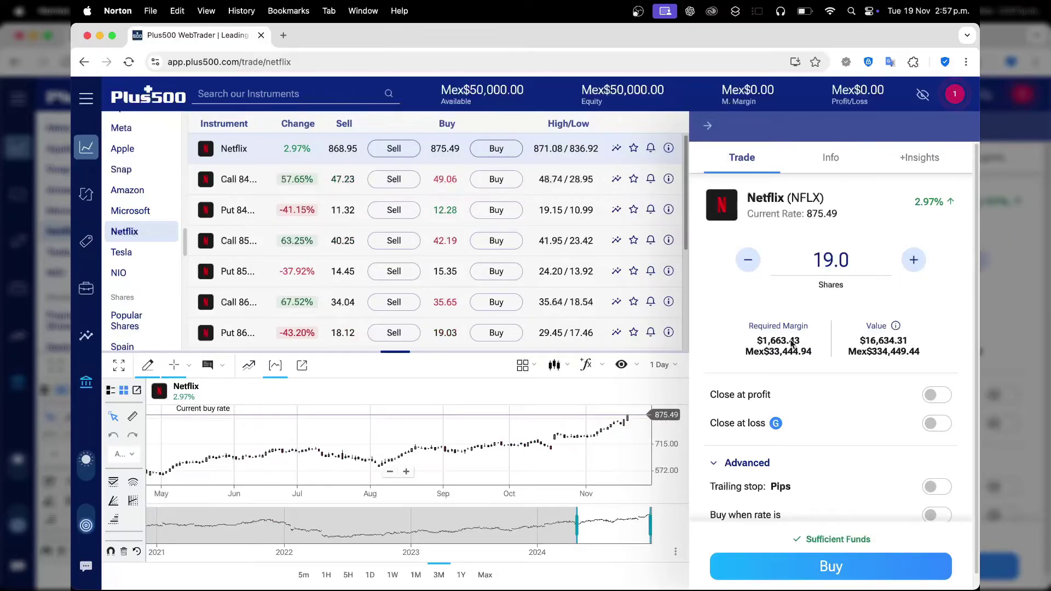
click(750, 263)
click(750, 262)
click(750, 263)
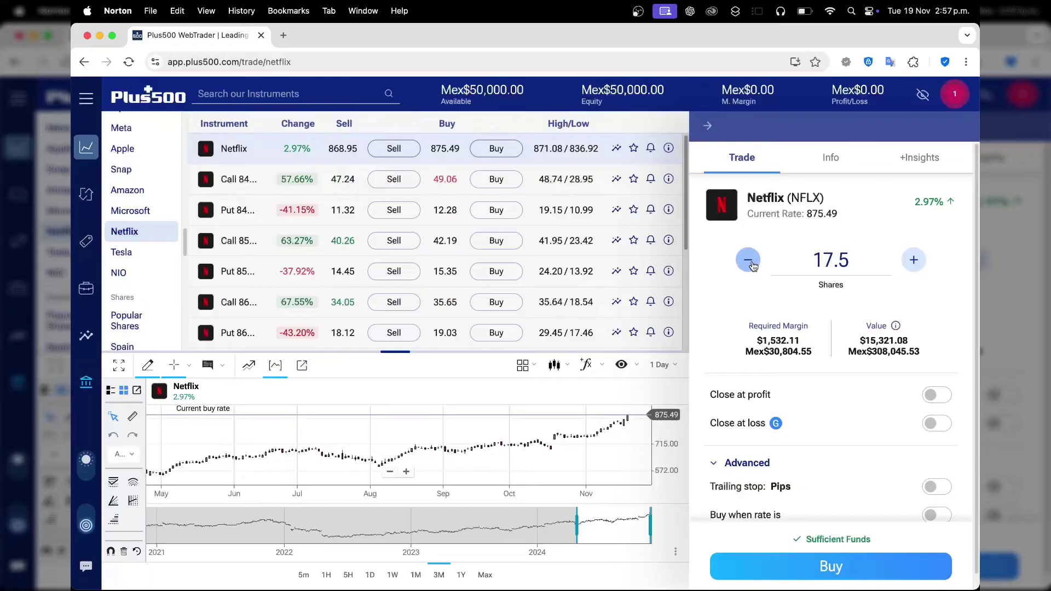
click(751, 263)
click(751, 264)
click(752, 264)
click(751, 264)
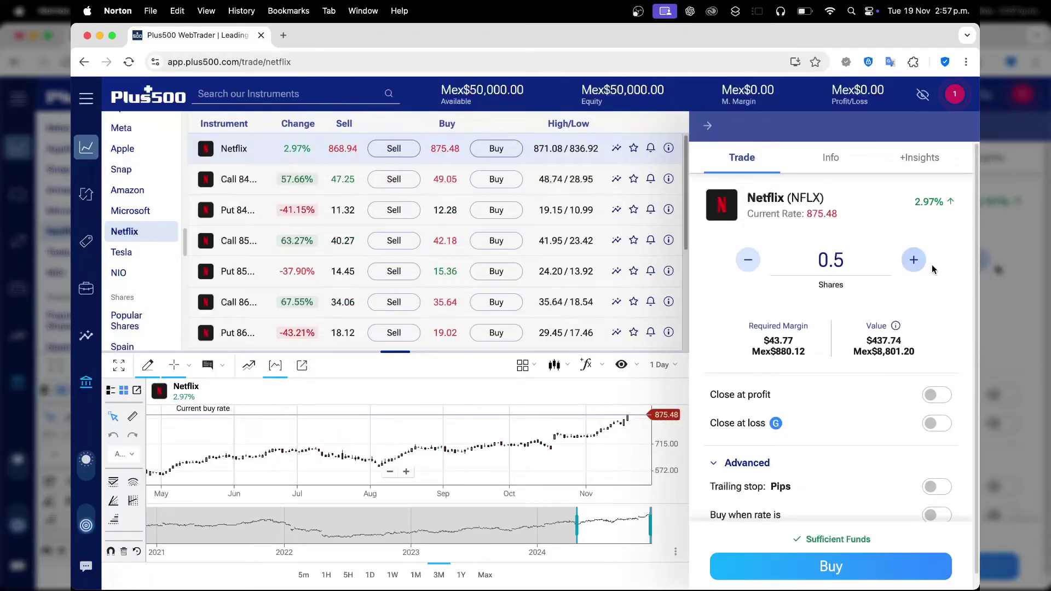
click(916, 262)
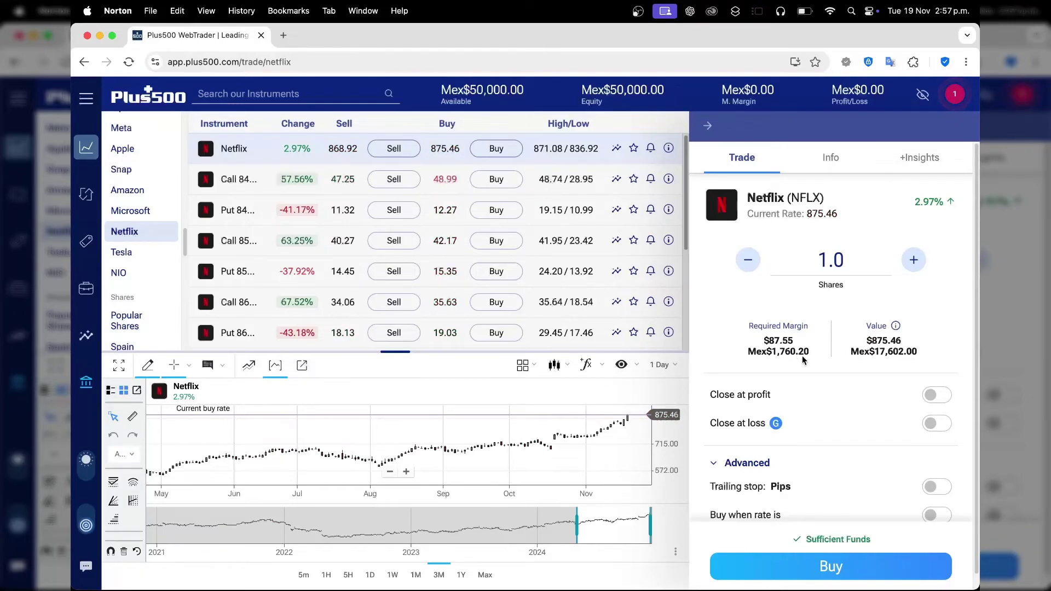
Enable close at profit at 875.42 and close at loss, adjusting the loss level to 867.73
click(927, 397)
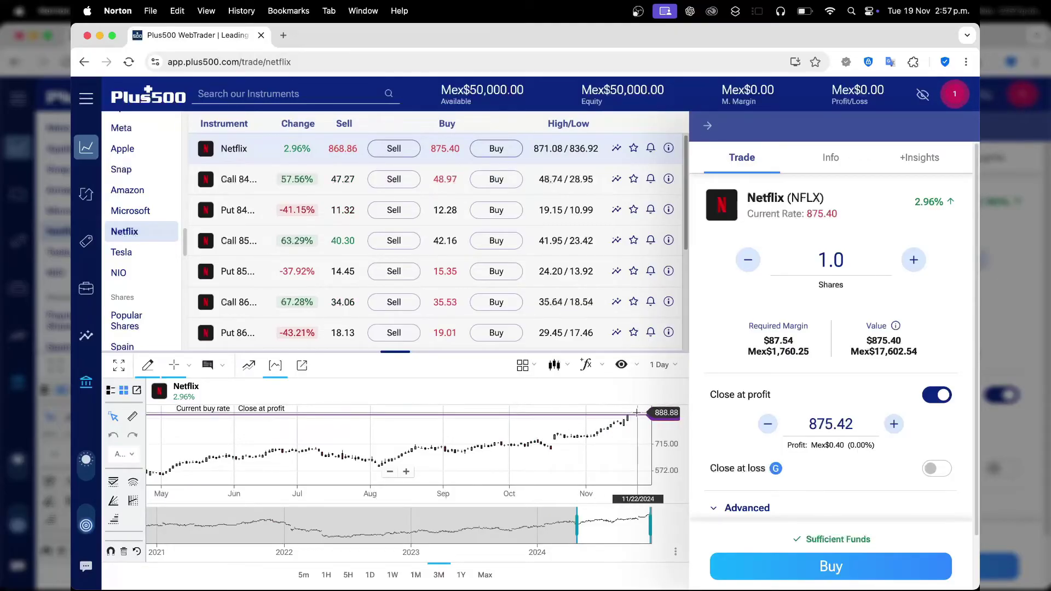
click(937, 468)
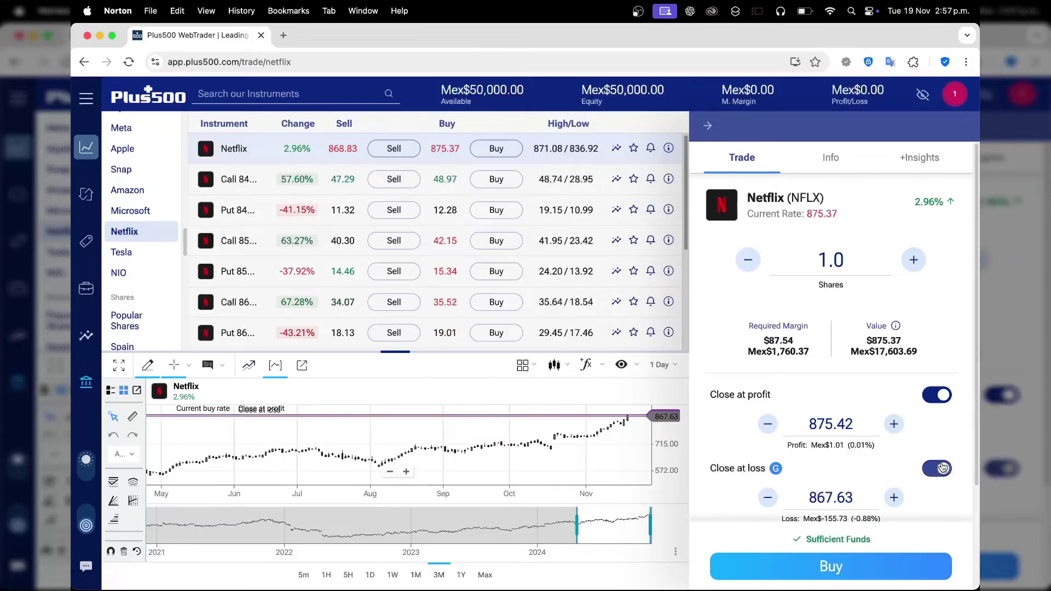
click(768, 497)
click(768, 497)
click(768, 497)
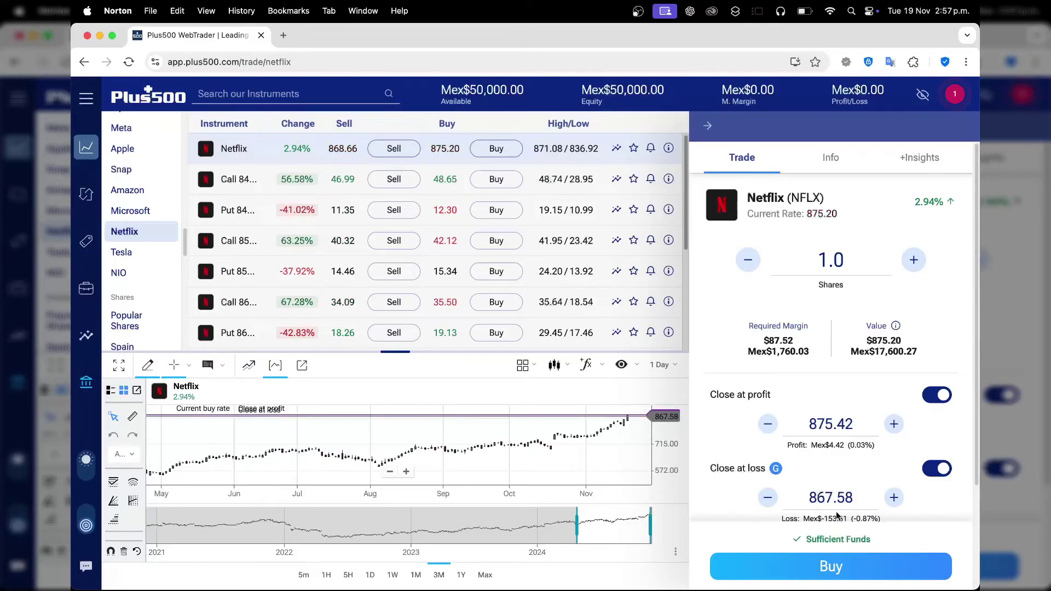
click(893, 498)
click(893, 497)
click(894, 497)
click(894, 497)
click(893, 497)
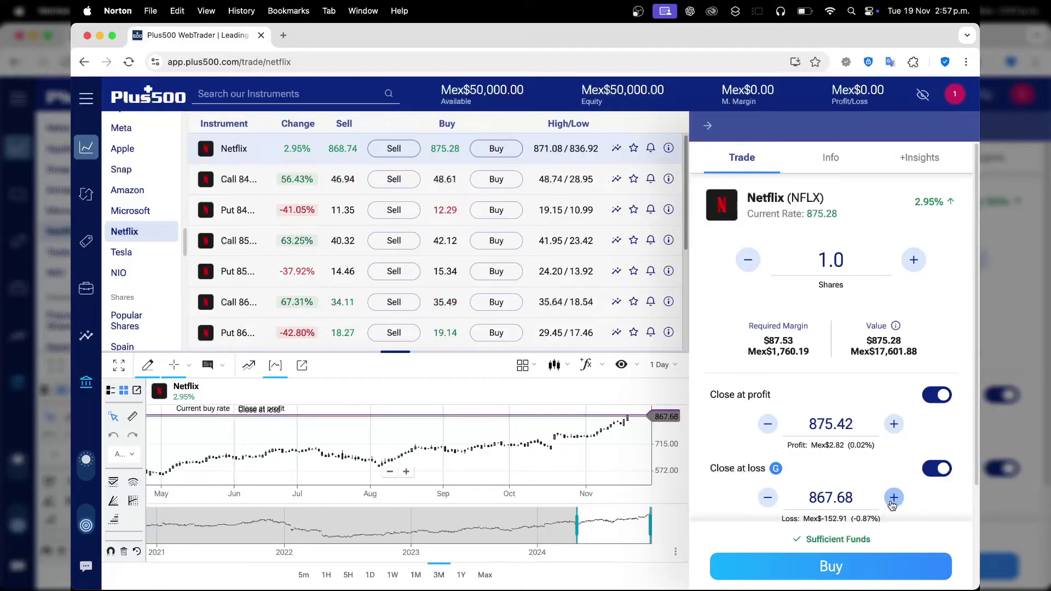
click(894, 497)
click(893, 497)
click(892, 497)
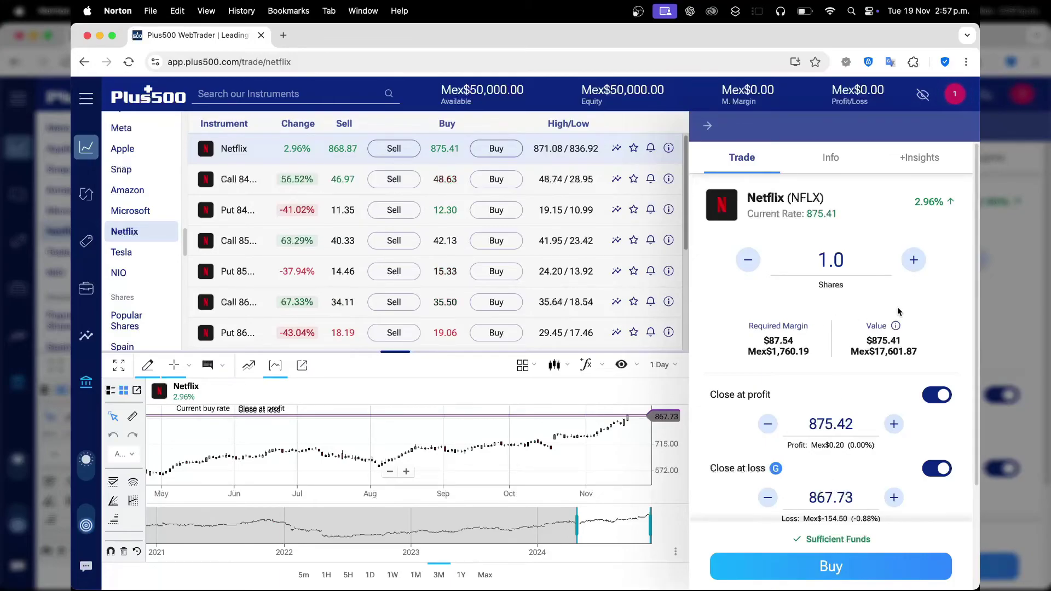
Buy 1 Netflix share and switch the price chart to the 1W view
click(858, 554)
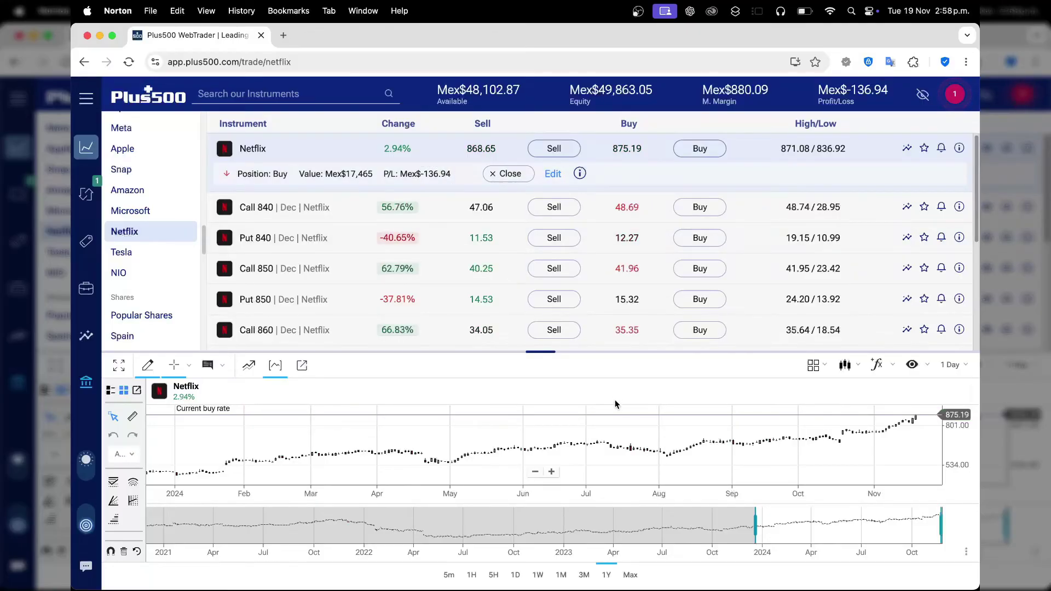
click(534, 575)
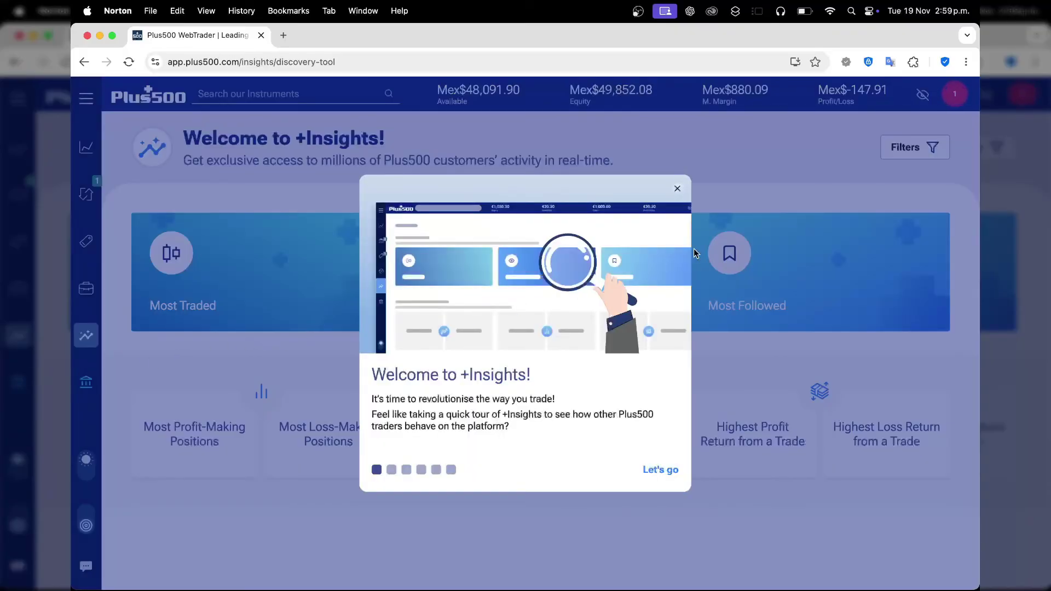
Dismiss the +Insights tour, check the executed Netflix buy order, then view the open positions
click(252, 283)
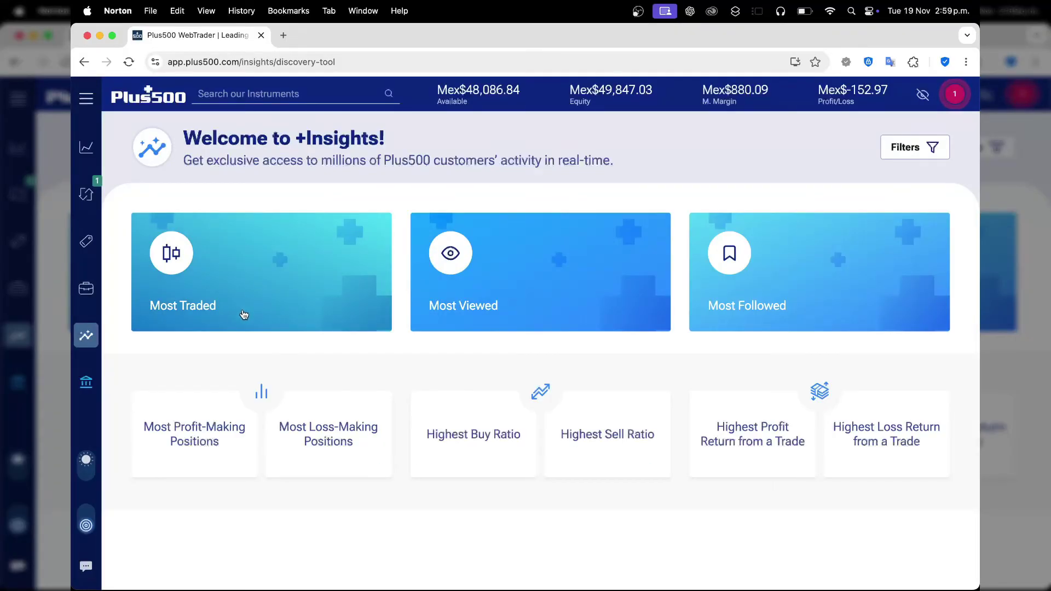
click(202, 457)
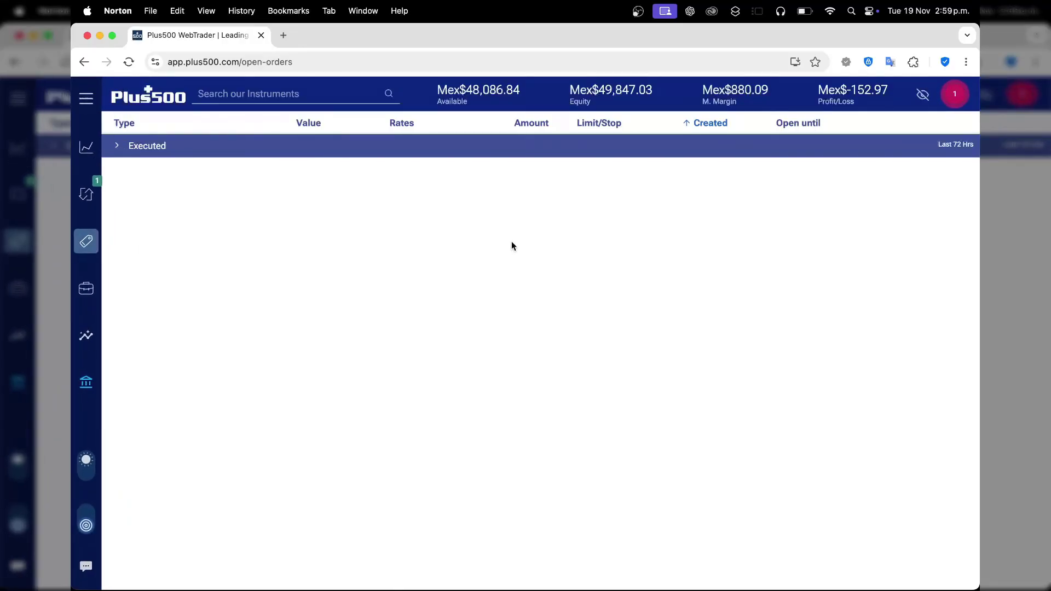
click(151, 156)
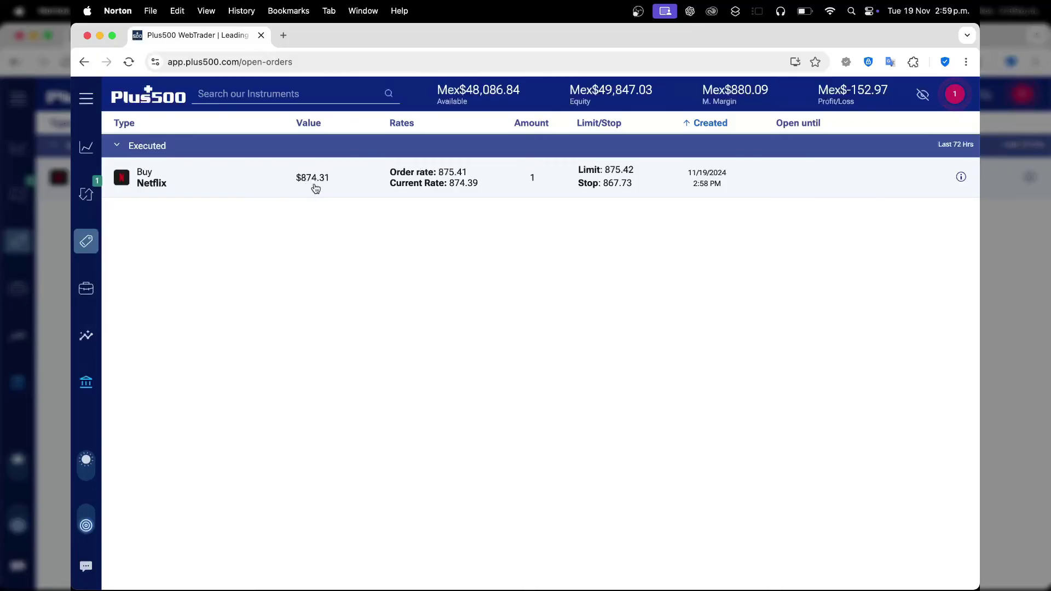
click(243, 191)
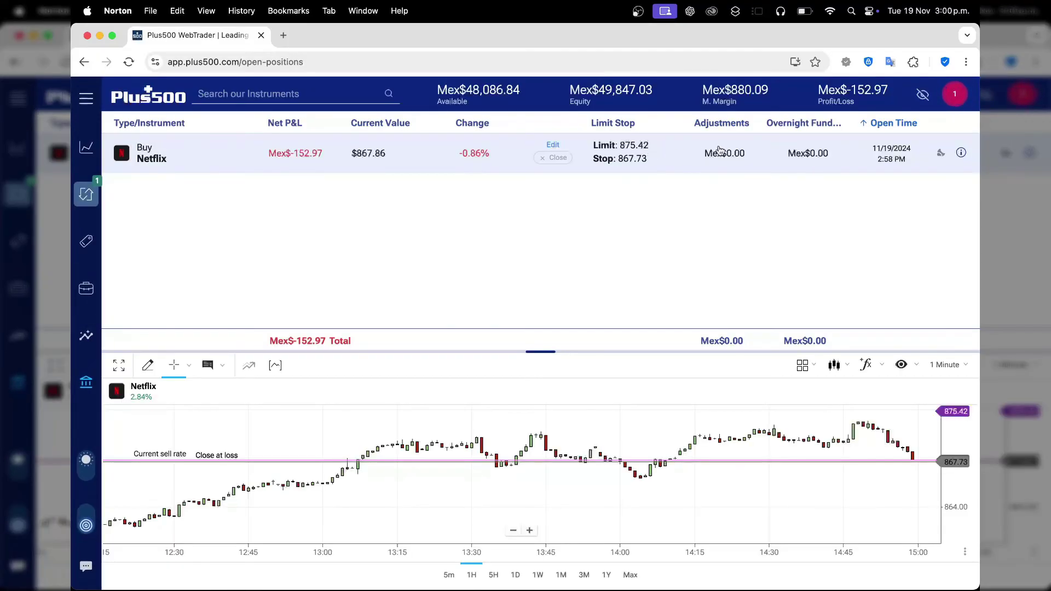
Go back to the Trade list showing the open Netflix buy position
click(83, 157)
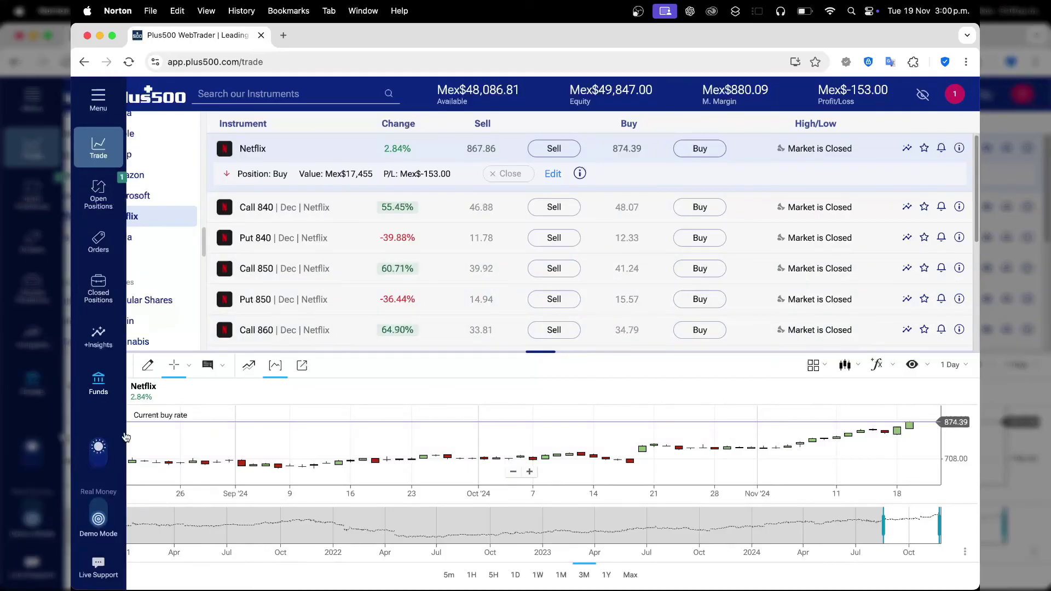
mouse_move(93, 474)
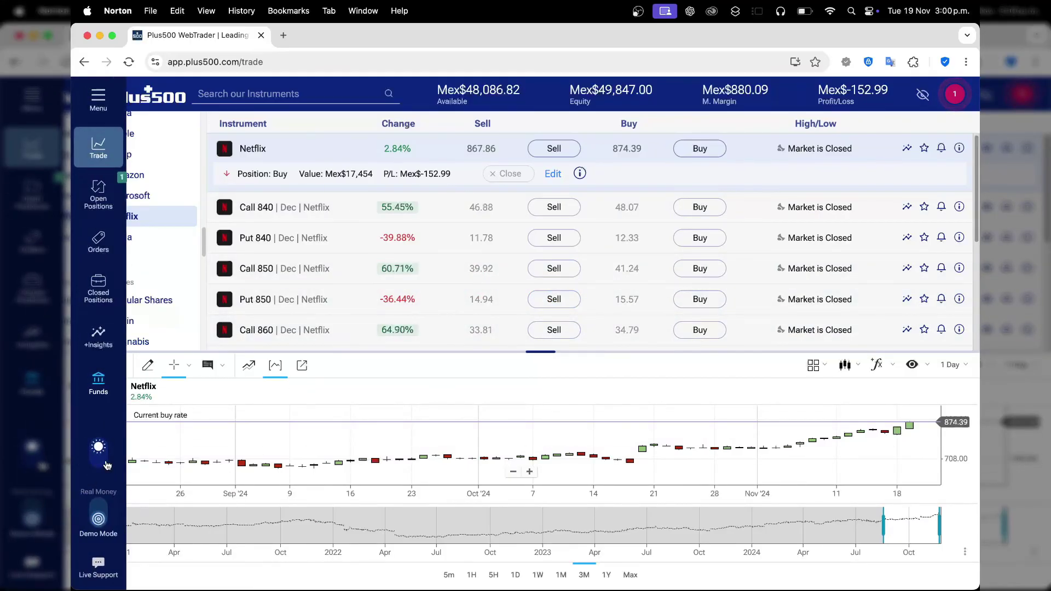